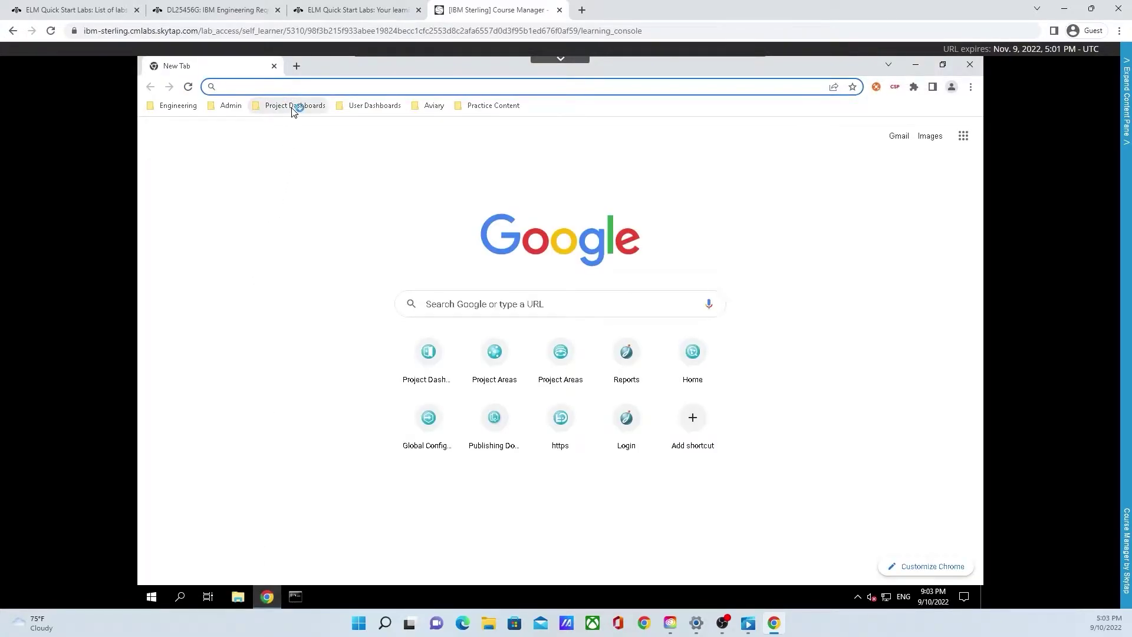
Step: Log in to the Jazz Team Server from the Project Dashboards bookmark using a saved user's credentials
left_click(293, 107)
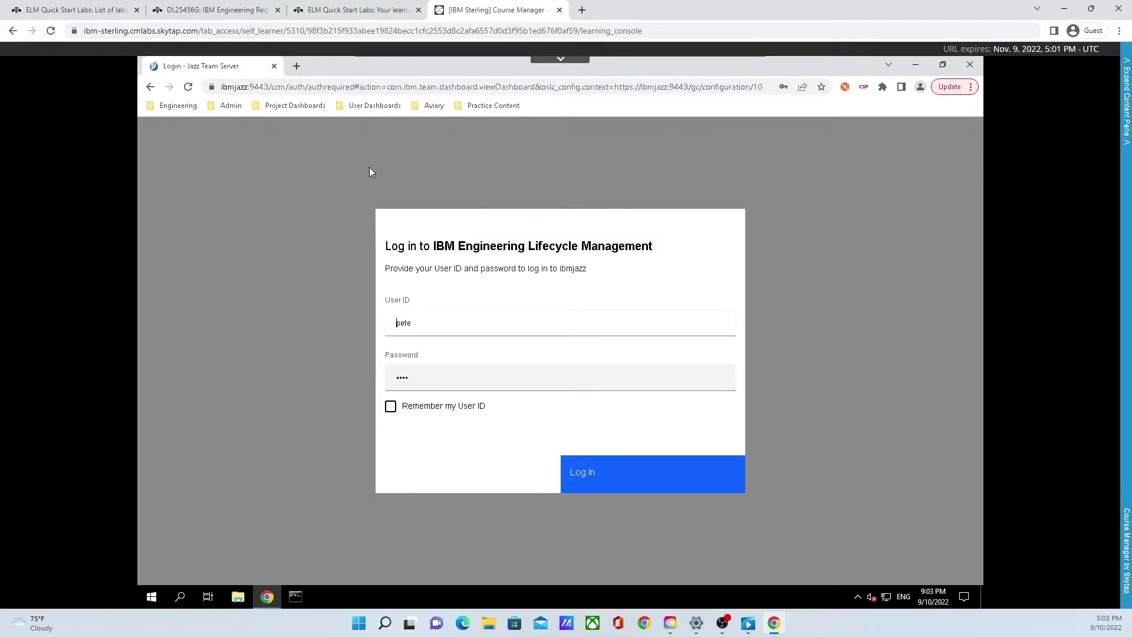
left_click(434, 322)
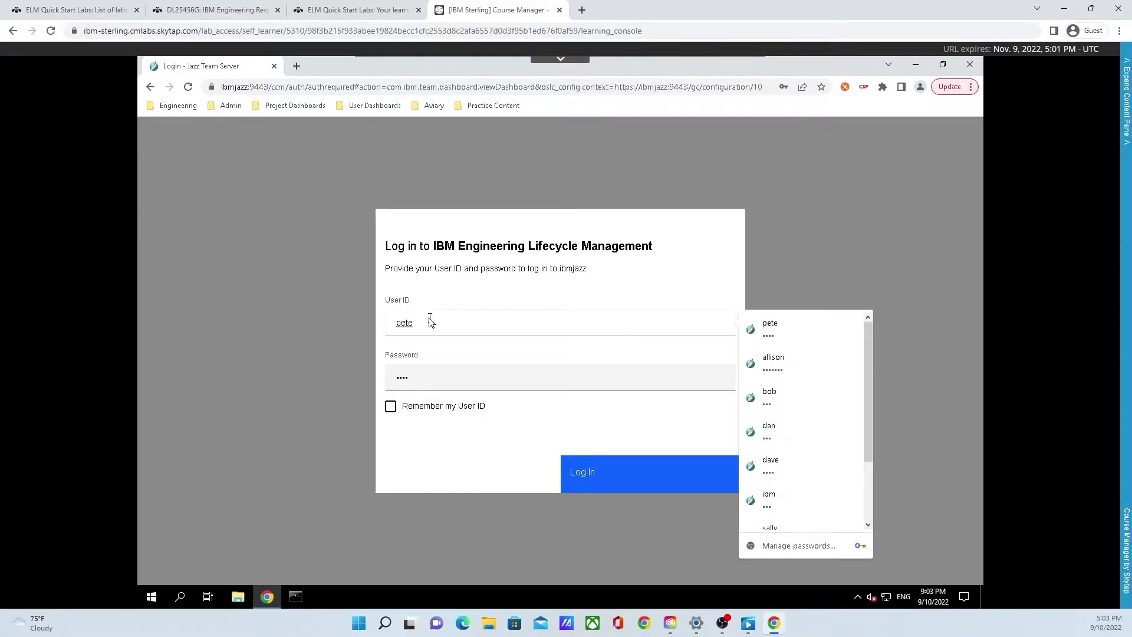
scroll(783, 363, "down", 2)
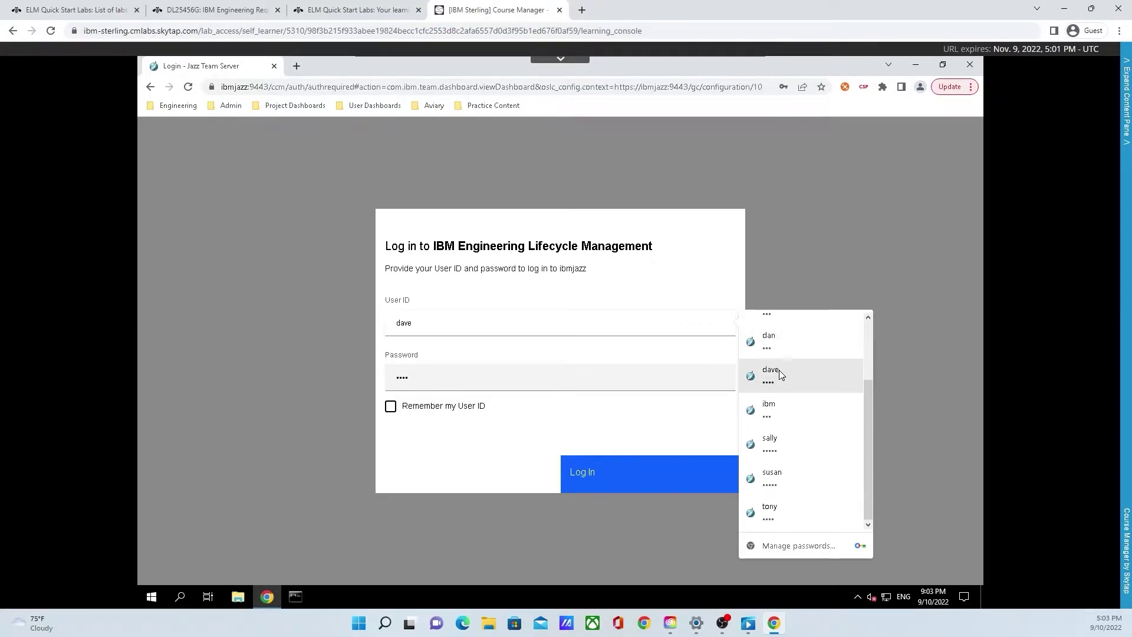
left_click(783, 480)
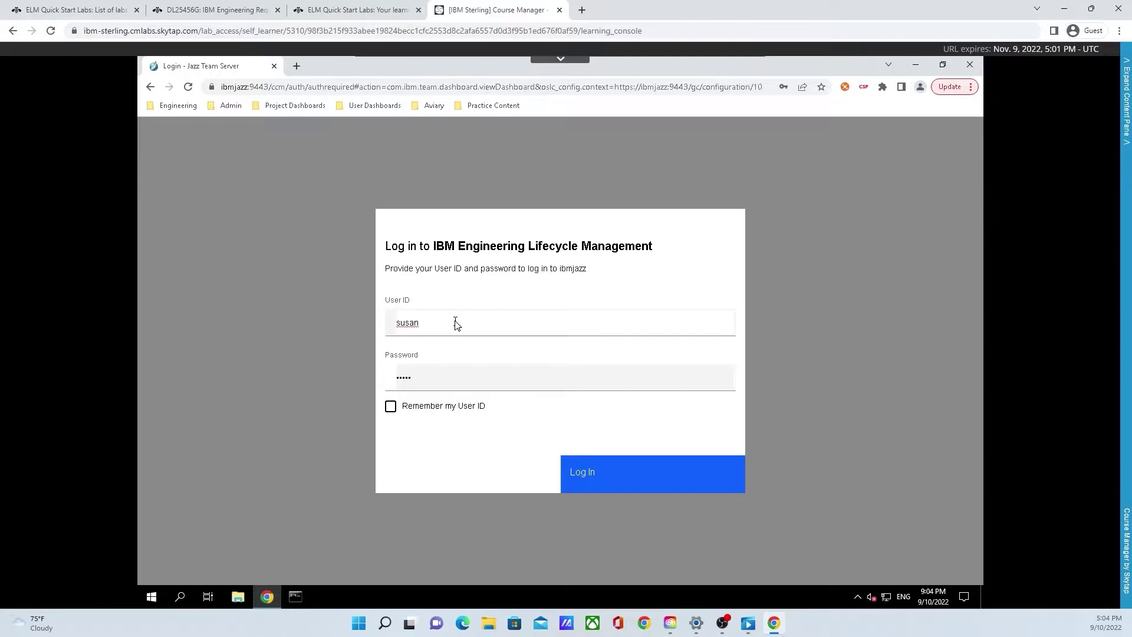
left_click(587, 474)
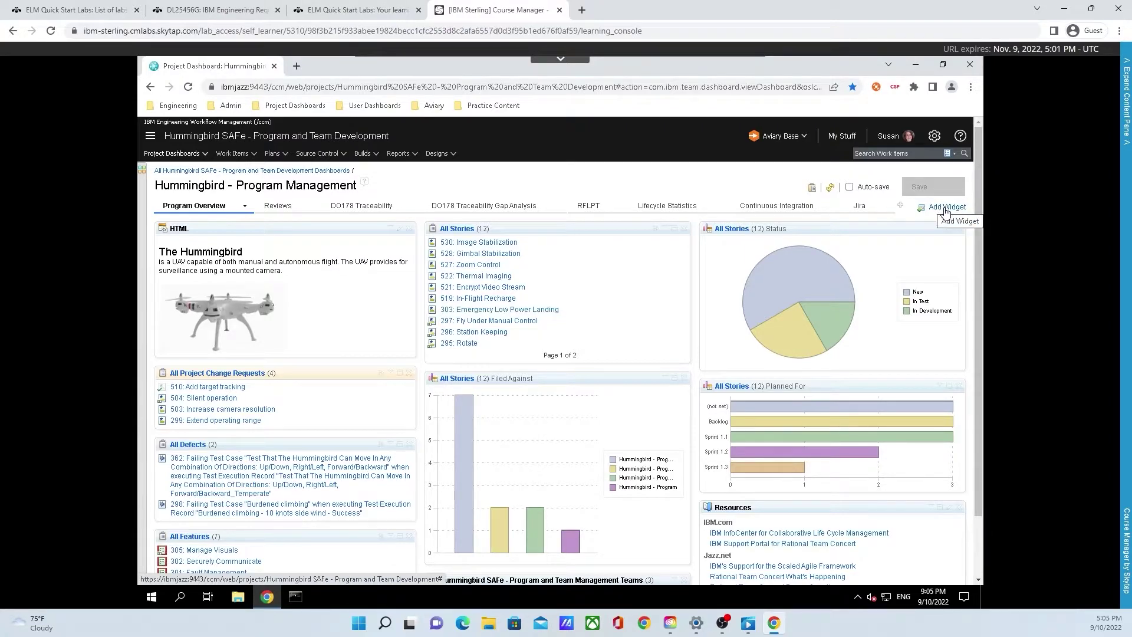
Step: Open the Add Widget catalog and expand its Select Catalog list
left_click(945, 209)
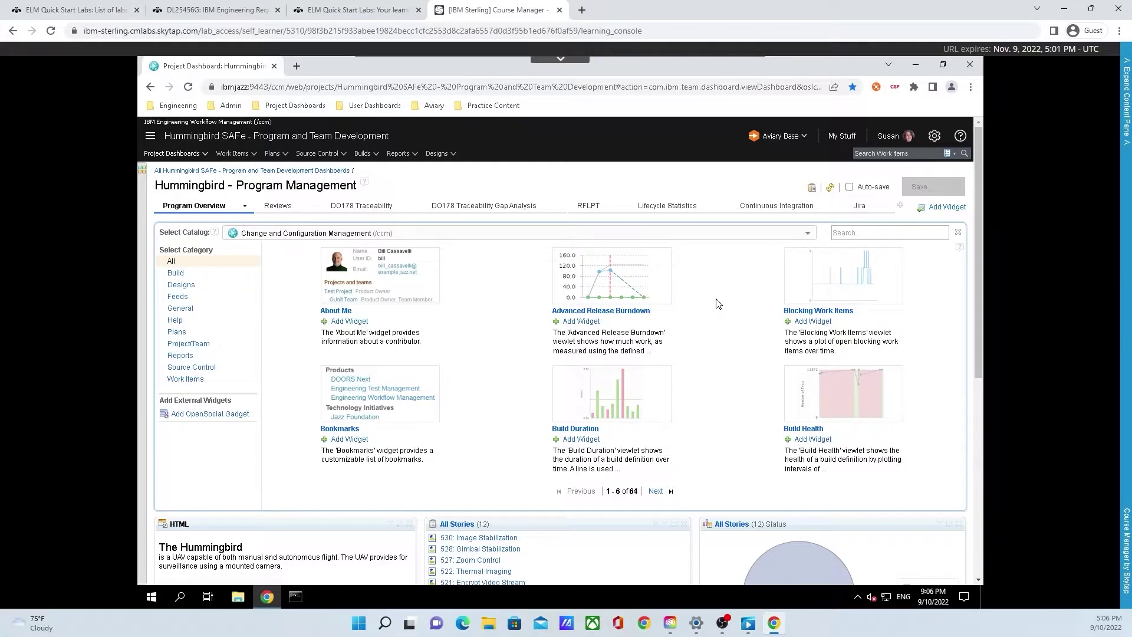
left_click(439, 235)
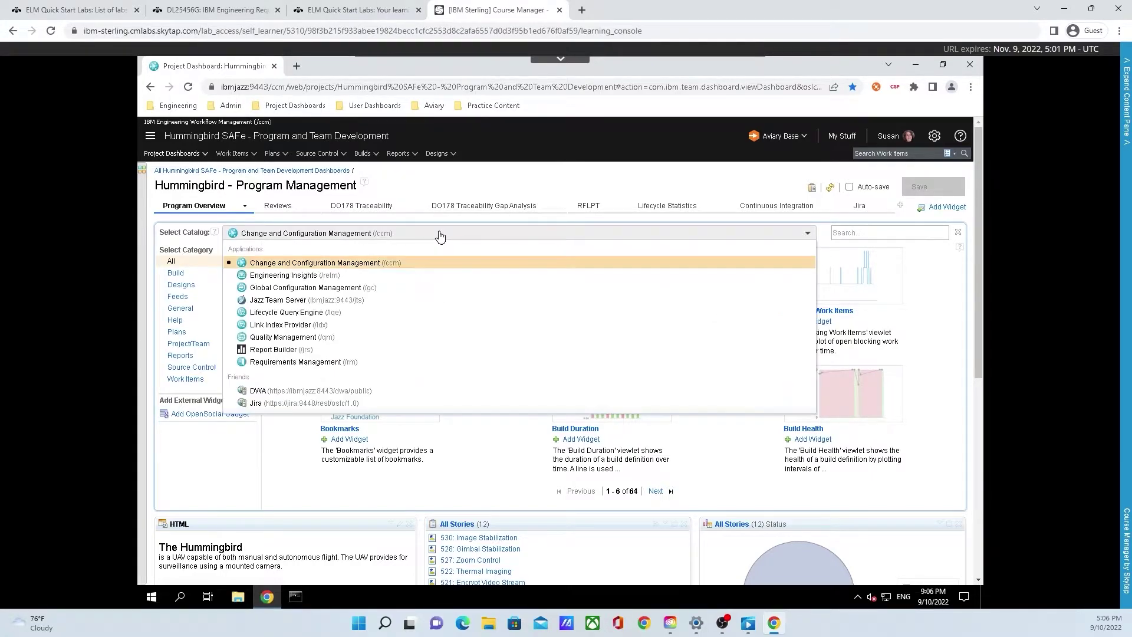
Step: Switch to the Engineering Insights catalog, add About Me to Program Overview, and close the catalog
left_click(432, 282)
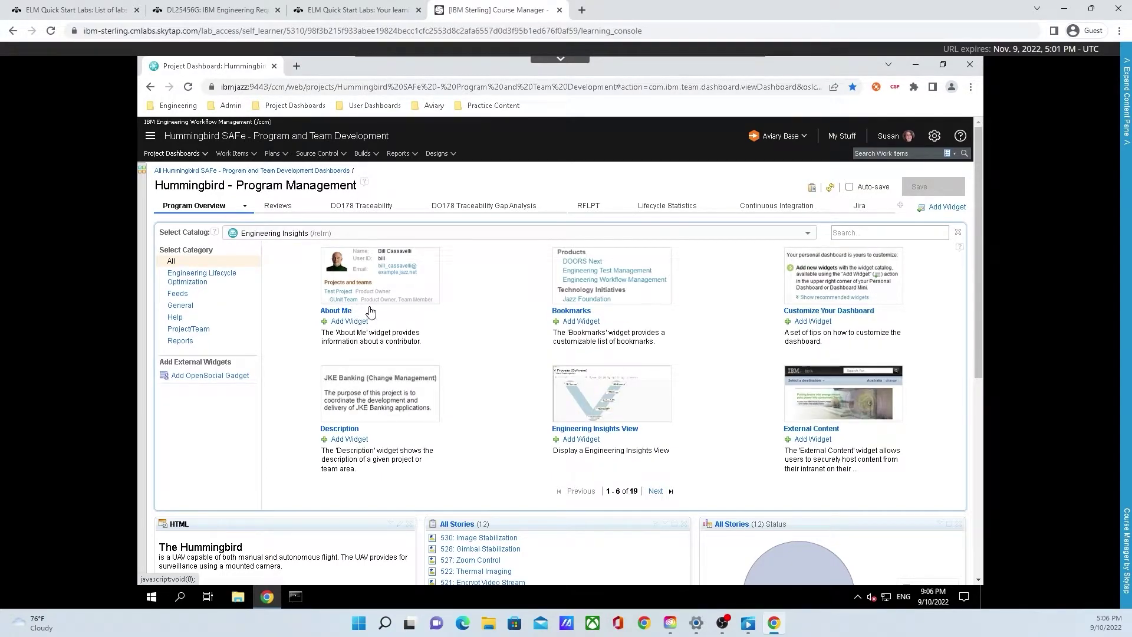
left_click(355, 329)
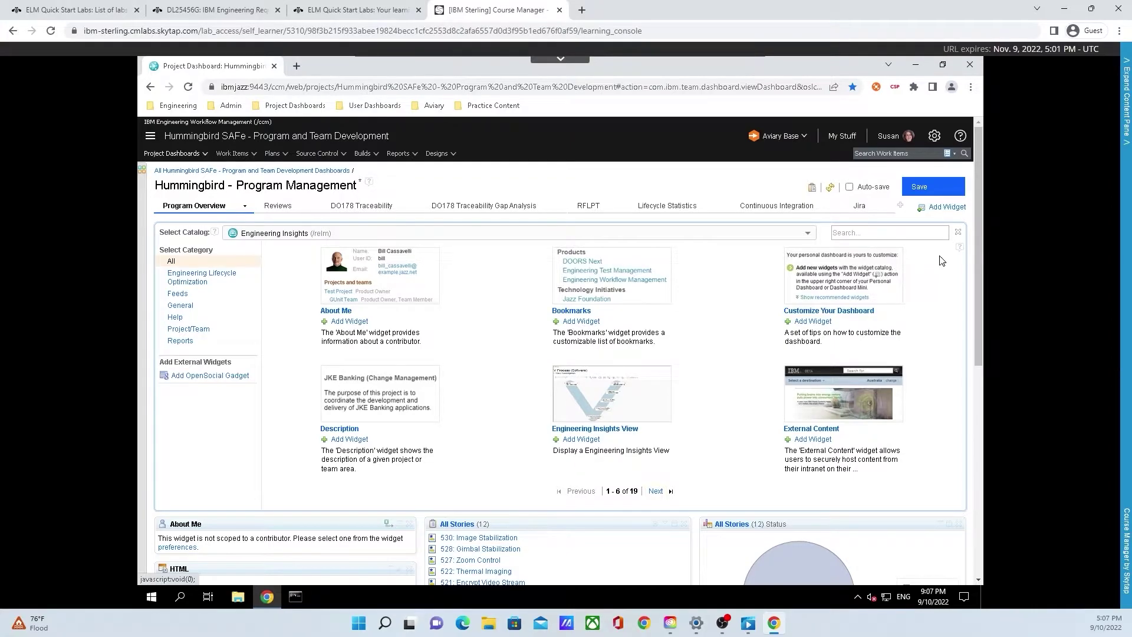
mouse_move(960, 250)
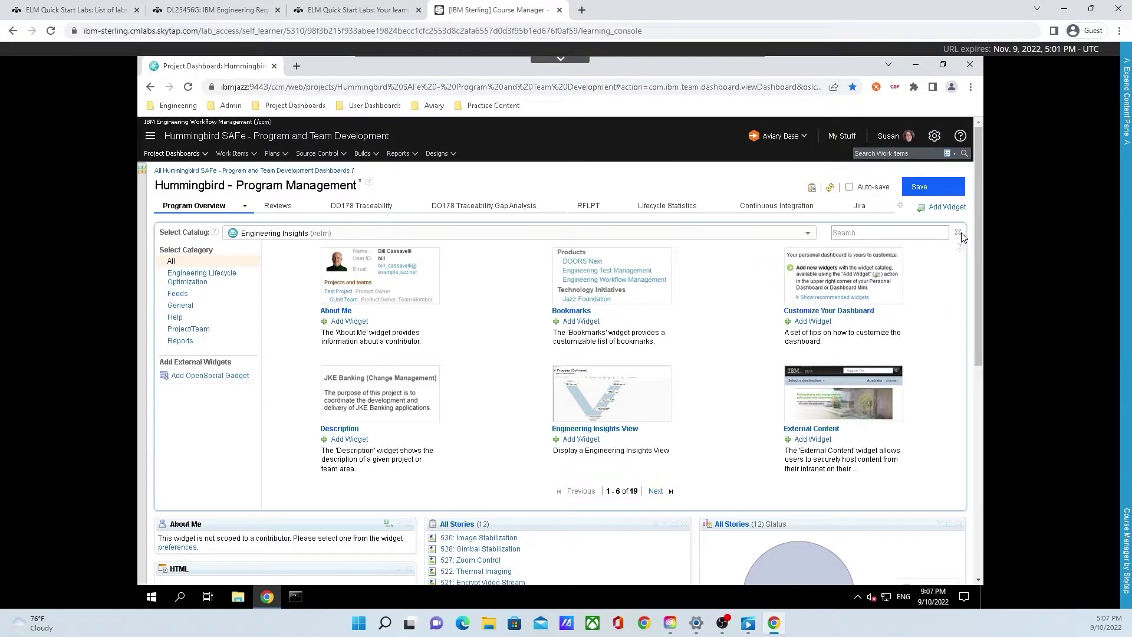
left_click(959, 233)
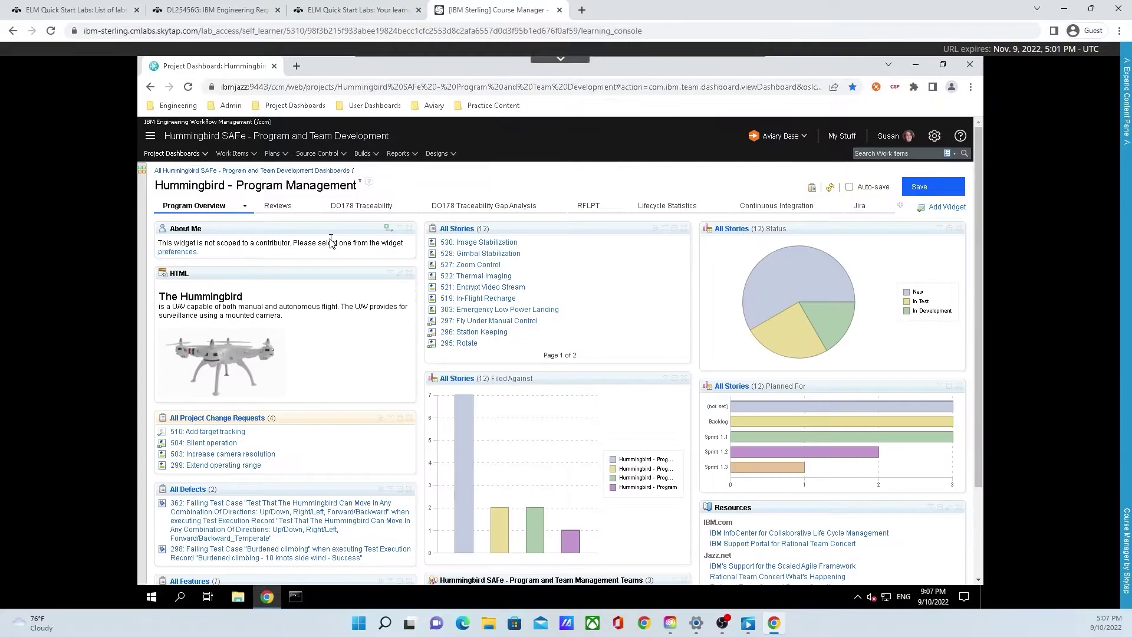
Step: Show the DO178 Traceability page and scroll through its tables, such as HLR to Sys Req Traceability
left_click(389, 208)
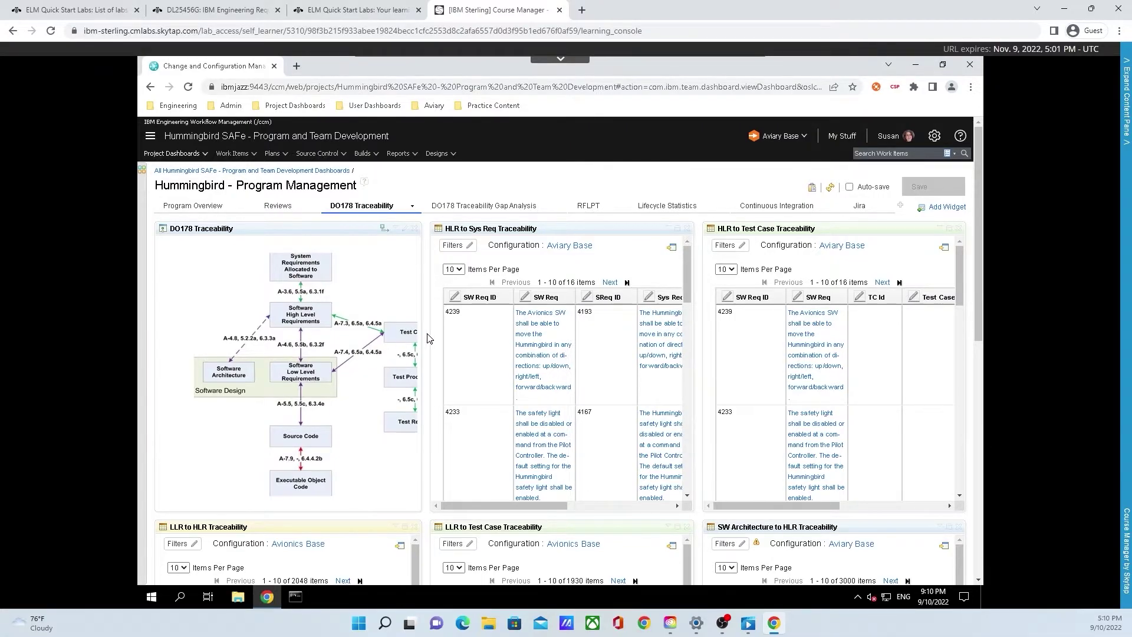
scroll(445, 303, "down", 8)
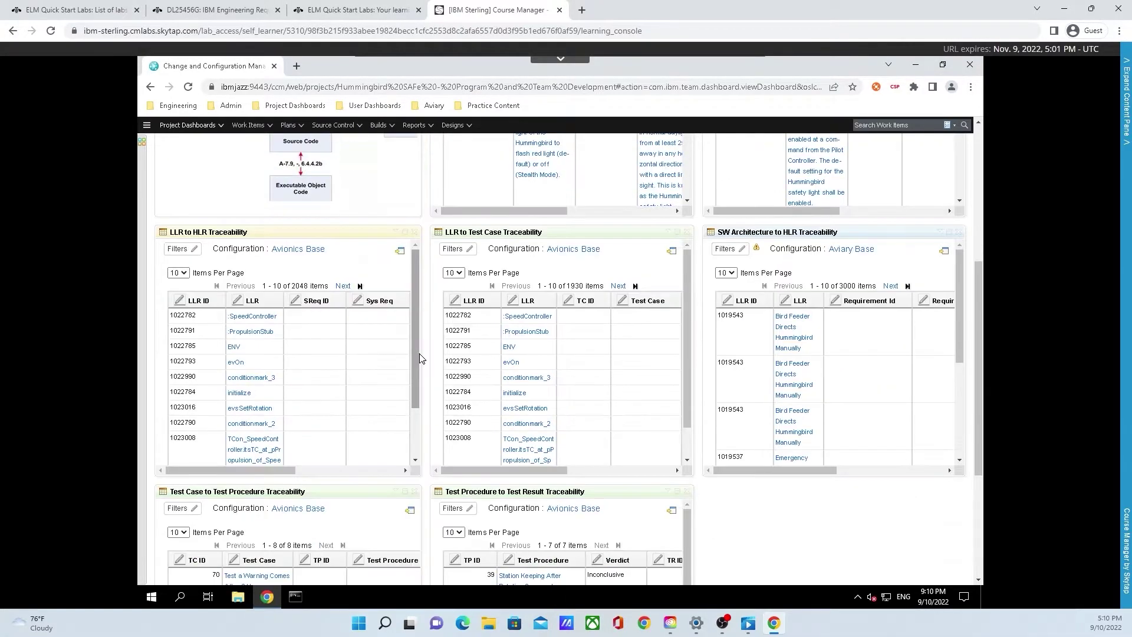
scroll(430, 369, "down", 1)
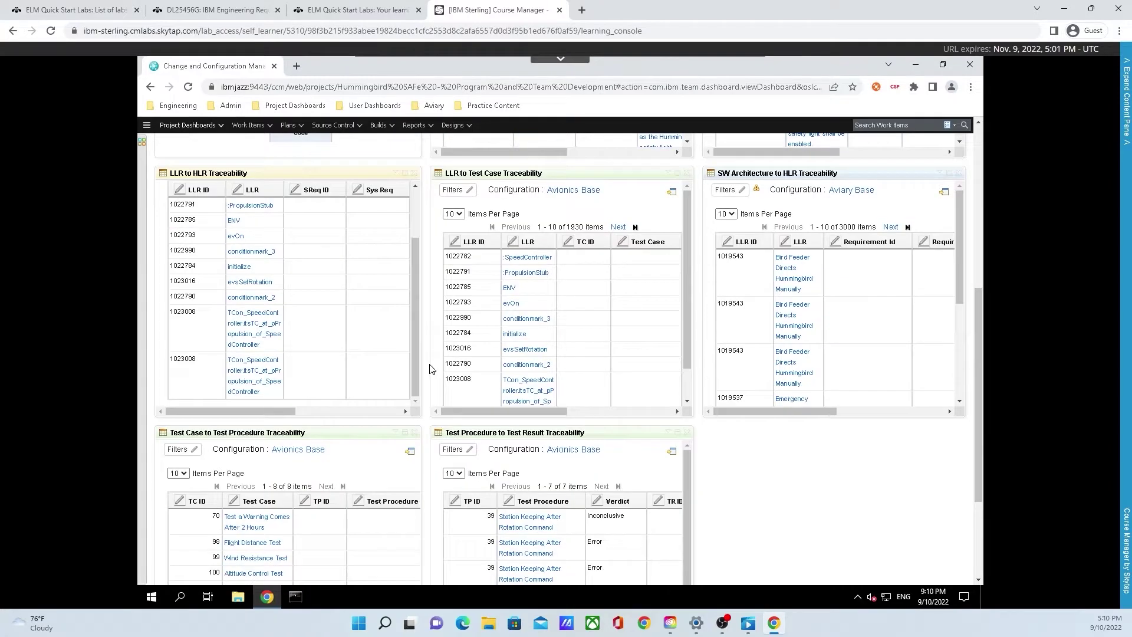
scroll(430, 369, "up", 10)
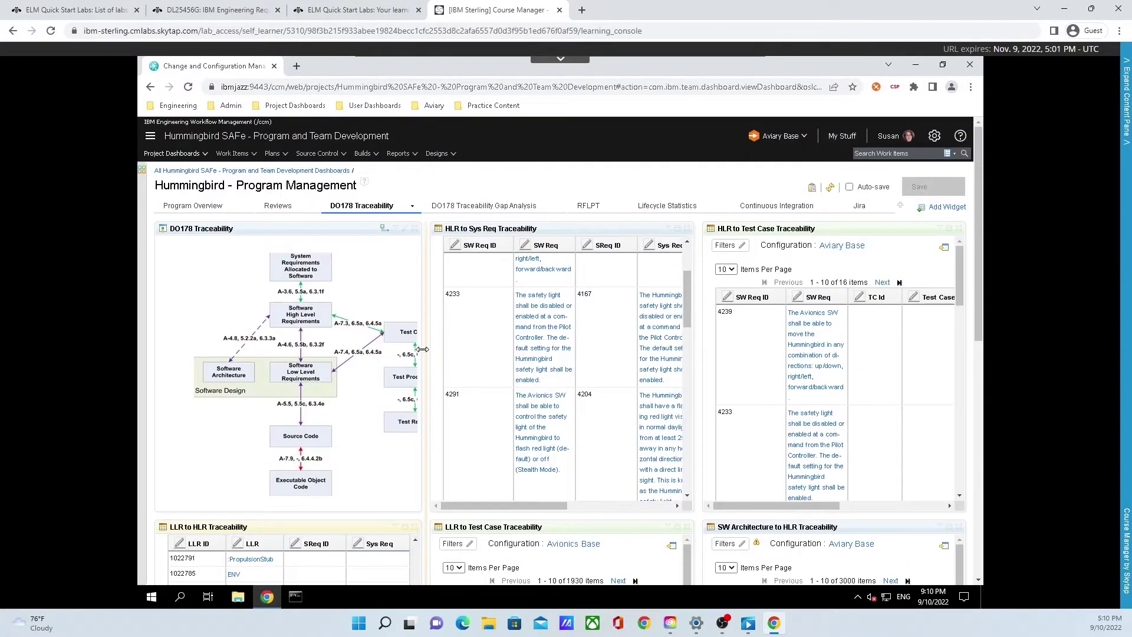
Step: Show the Jira page with the Jira Stories for Aviary and Jira Traceability widgets
left_click(861, 208)
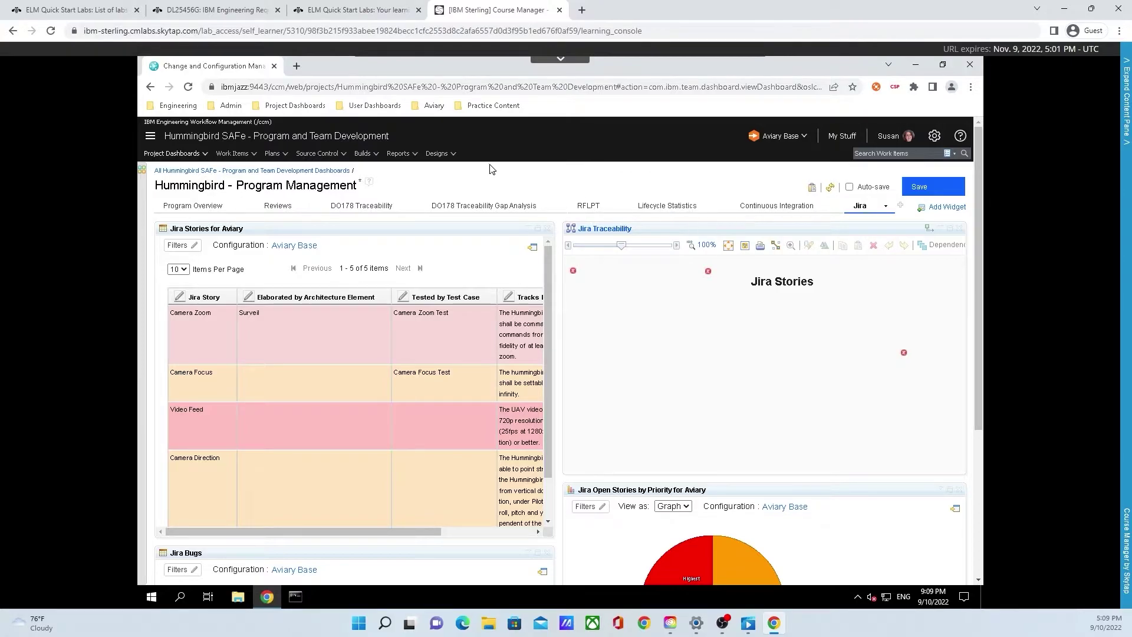
Step: Go to the signed-in user's dashboard from User Dashboards, leaving the project dashboard unsaved
left_click(387, 109)
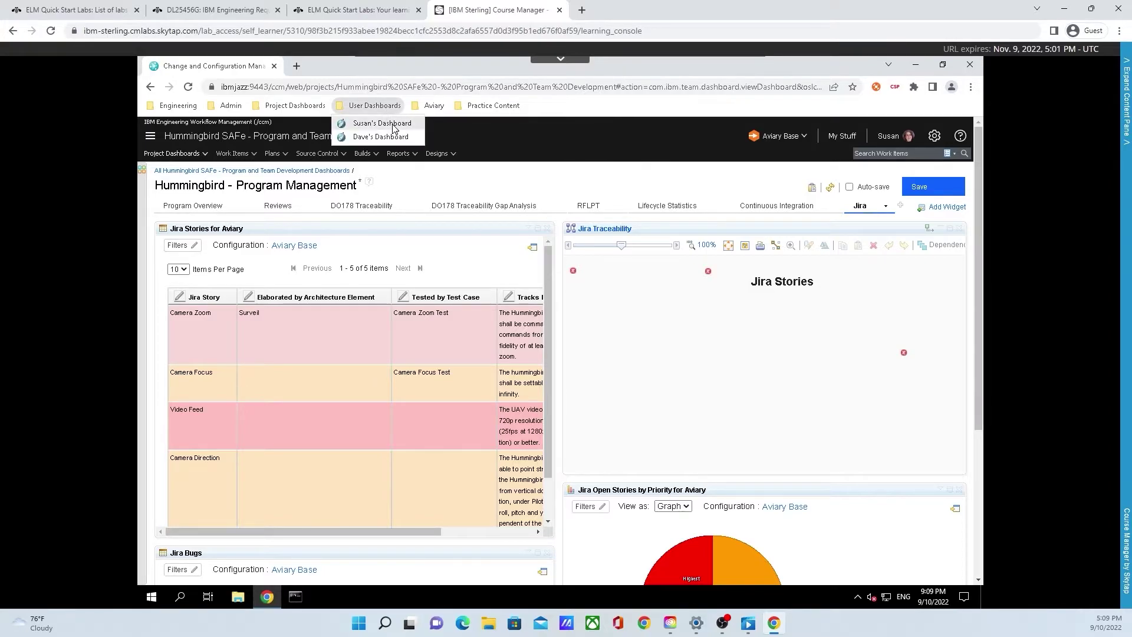
left_click(391, 124)
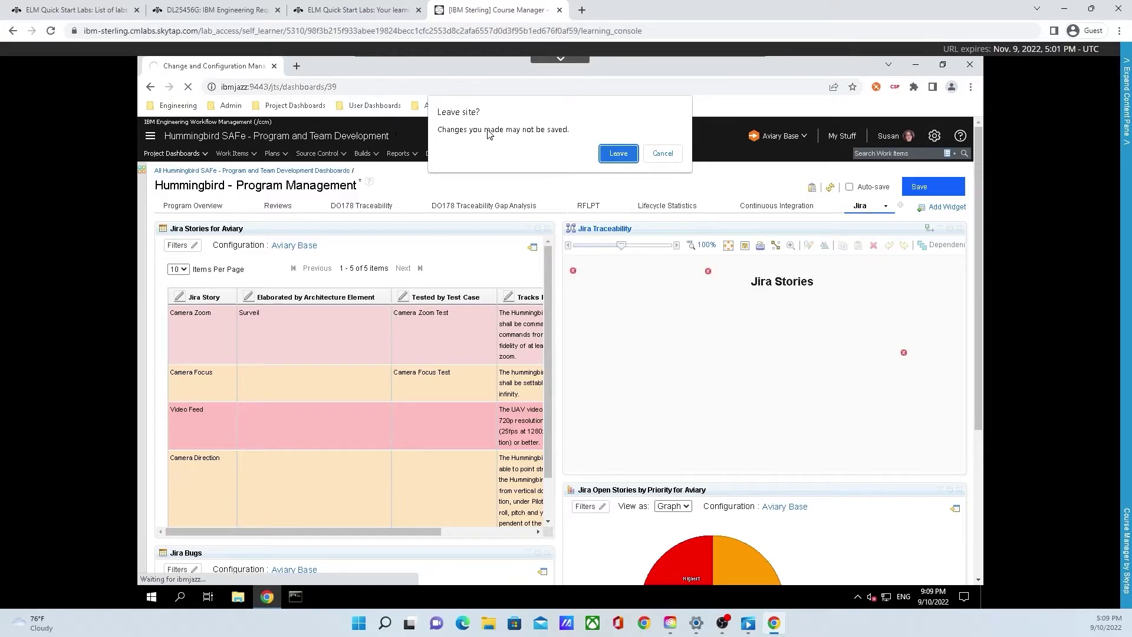
left_click(623, 155)
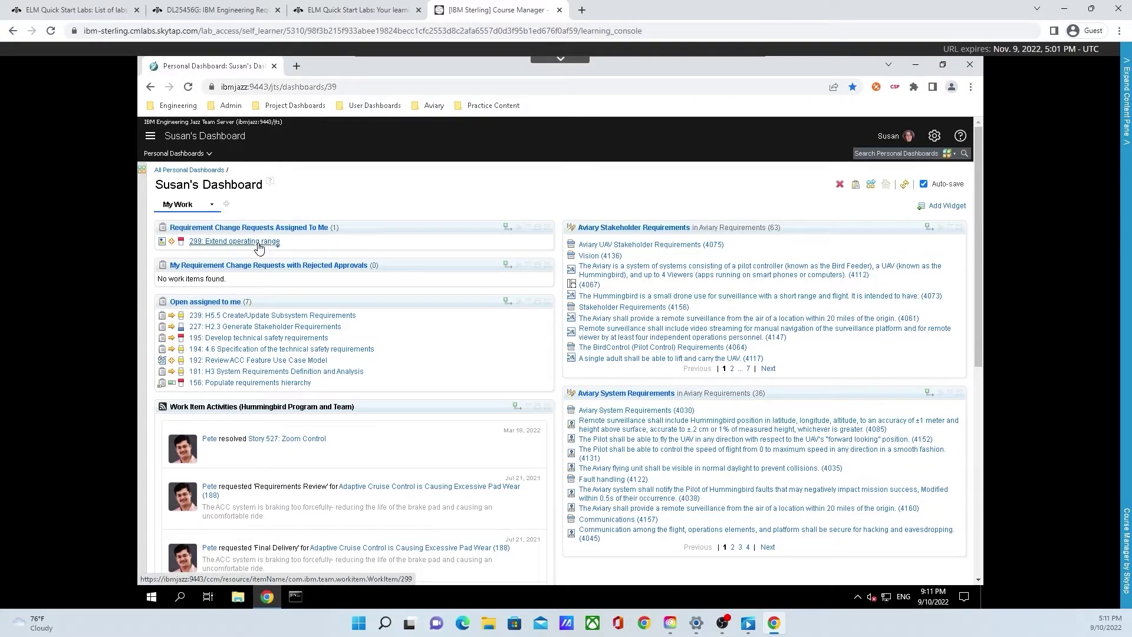
Step: Open work item 299 'Extend operating range' from Requirement Change Requests Assigned To Me
mouse_move(259, 248)
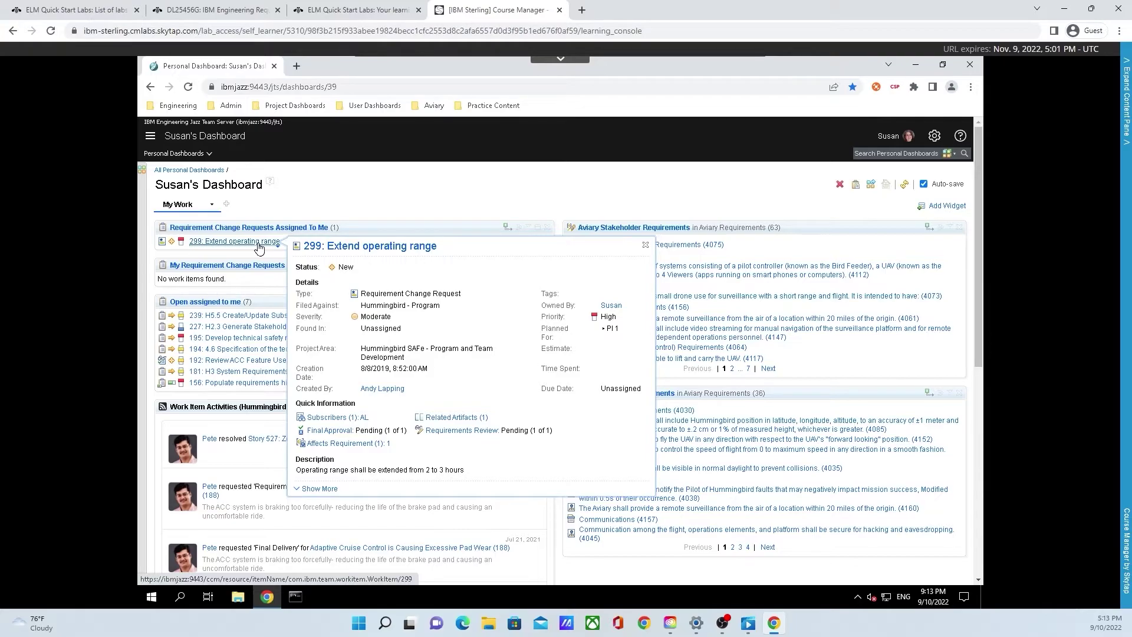
left_click(260, 243)
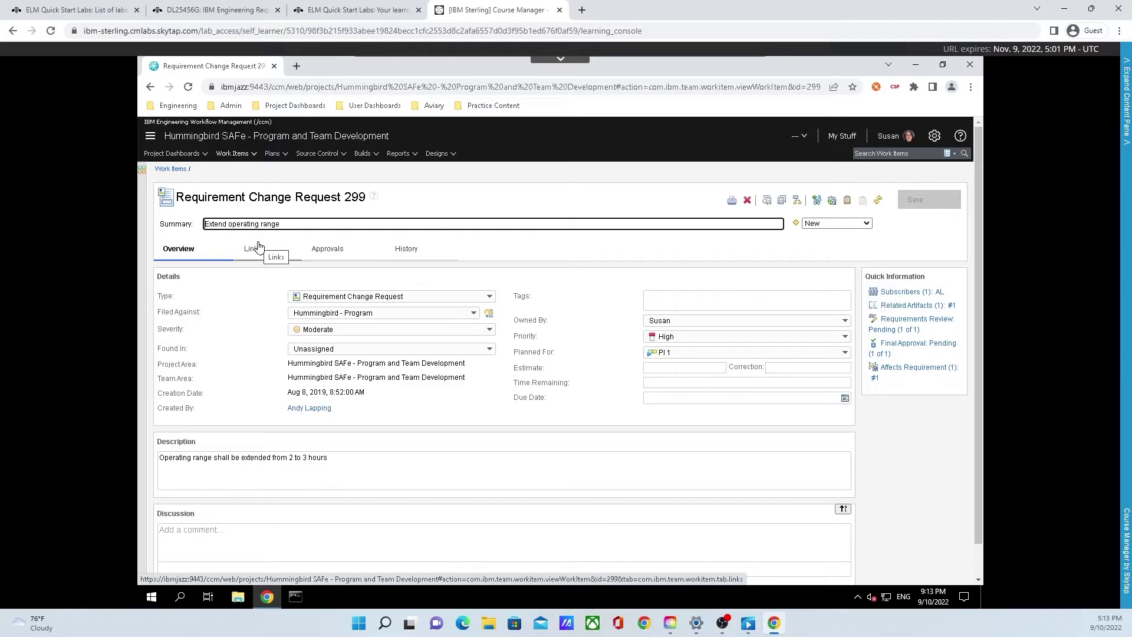
Step: Expand the Type list of request 299 and scroll through the work item types
left_click(490, 297)
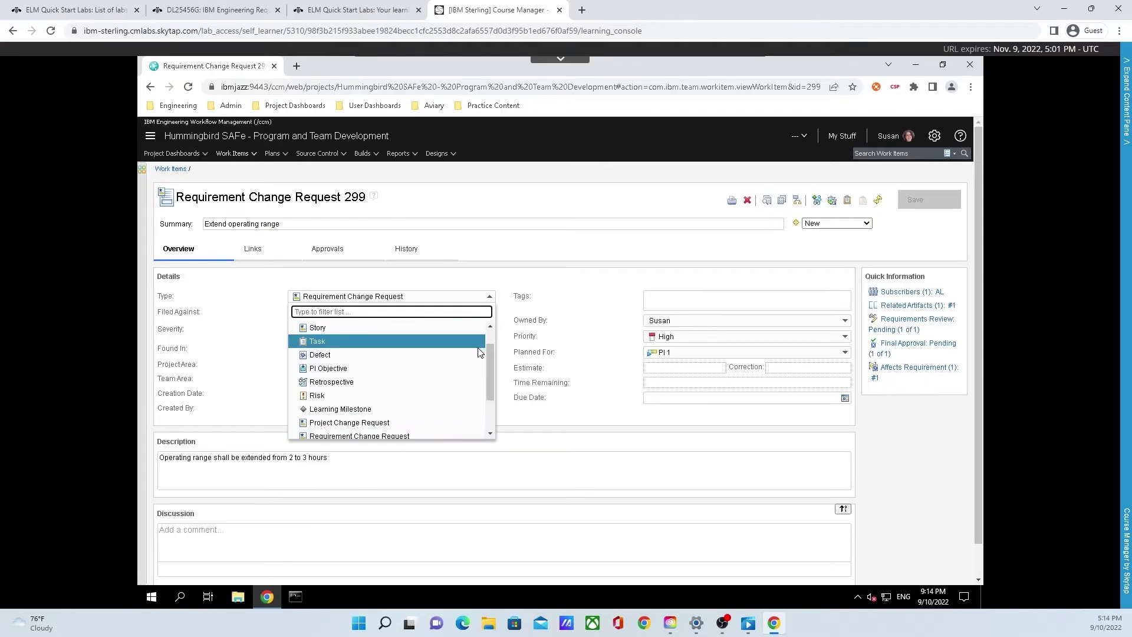
scroll(468, 386, "down", 2)
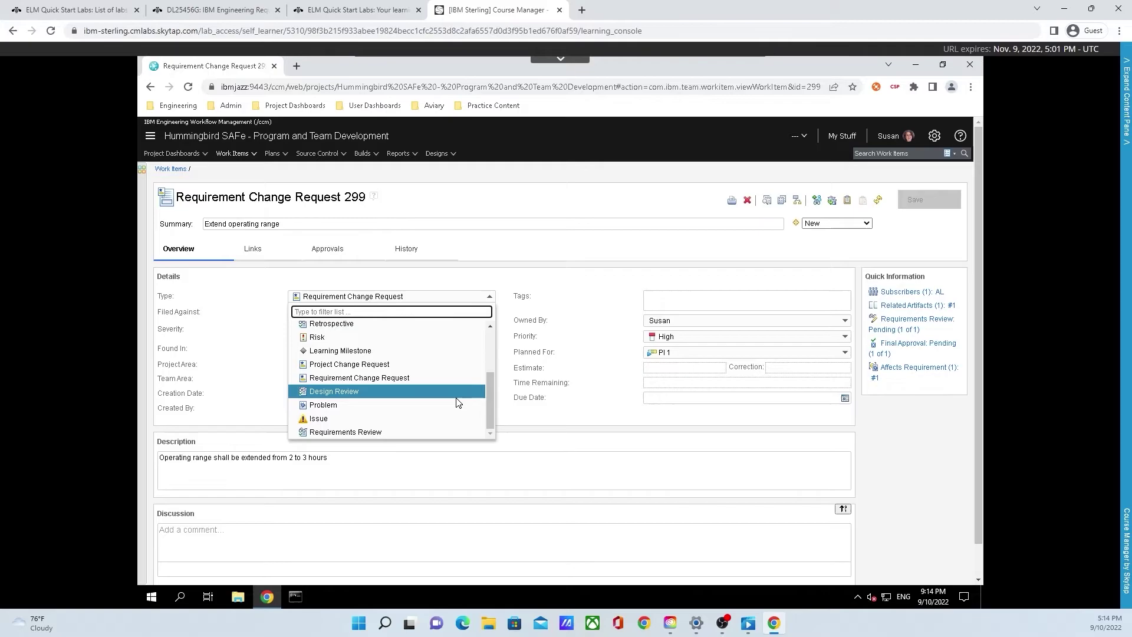
scroll(454, 398, "down", 1)
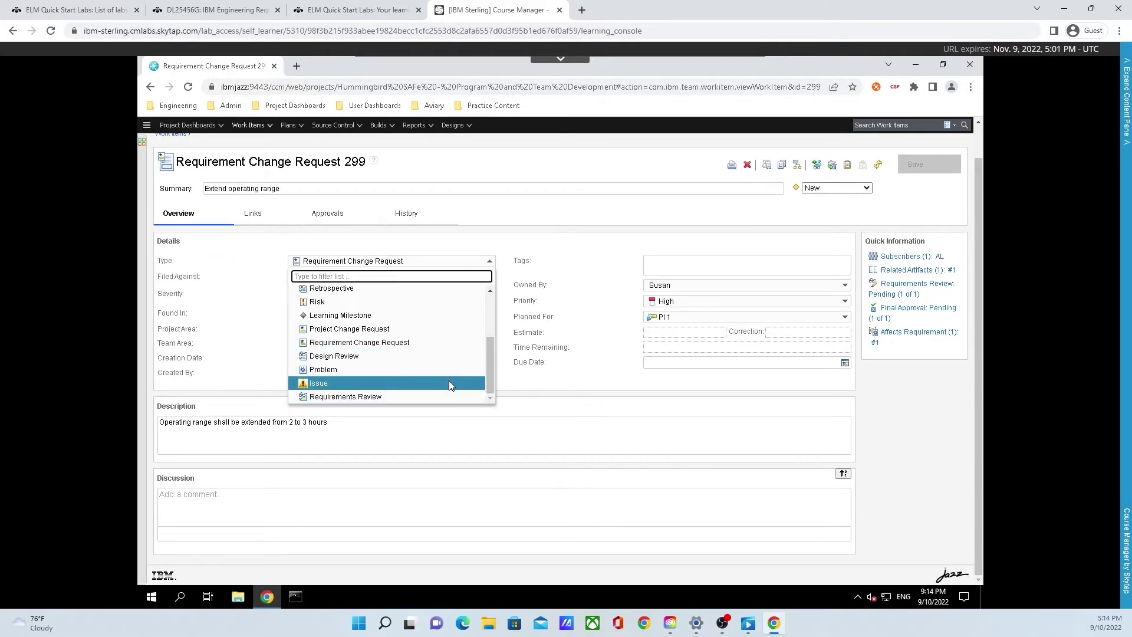
Step: Set severity to Major, keeping Filed Against Hummingbird - Program and Found In Unassigned
left_click(236, 295)
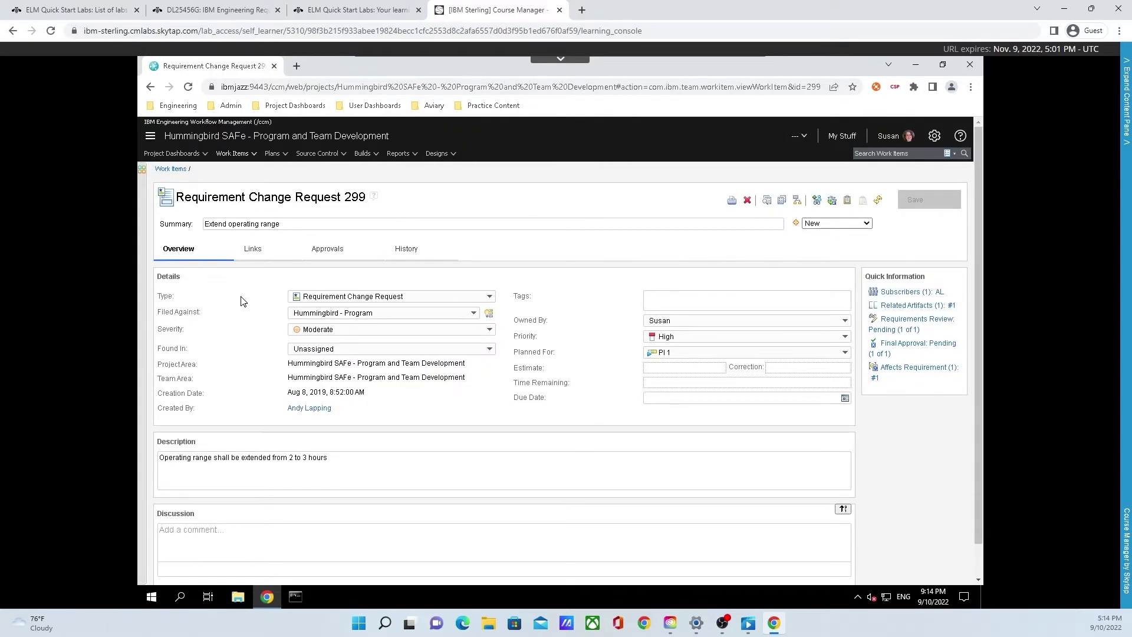
left_click(428, 317)
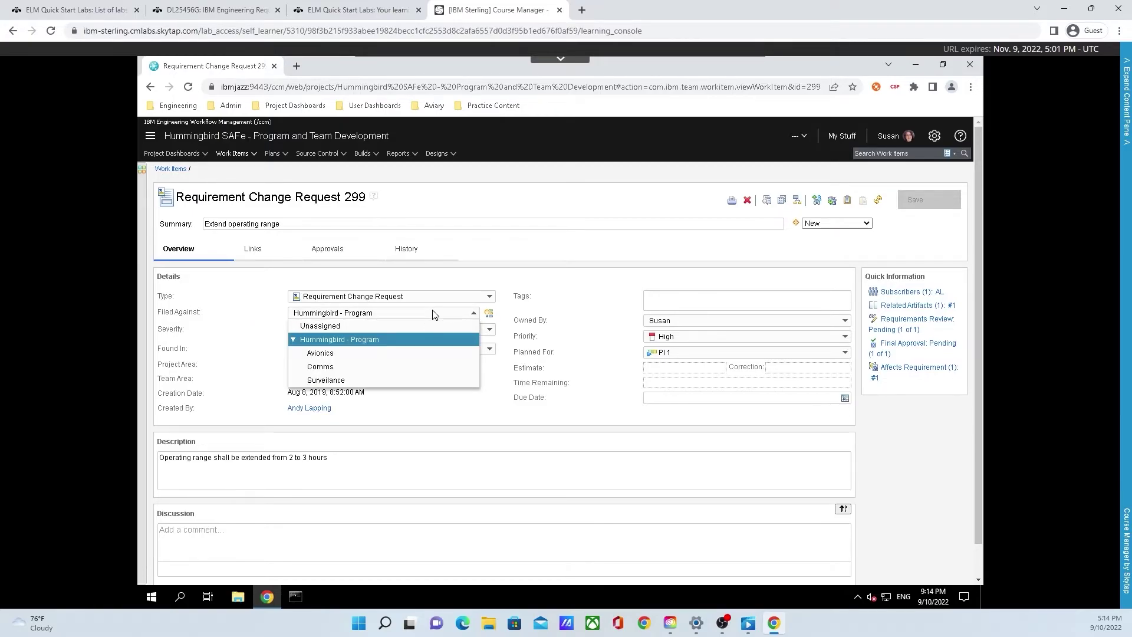
left_click(220, 330)
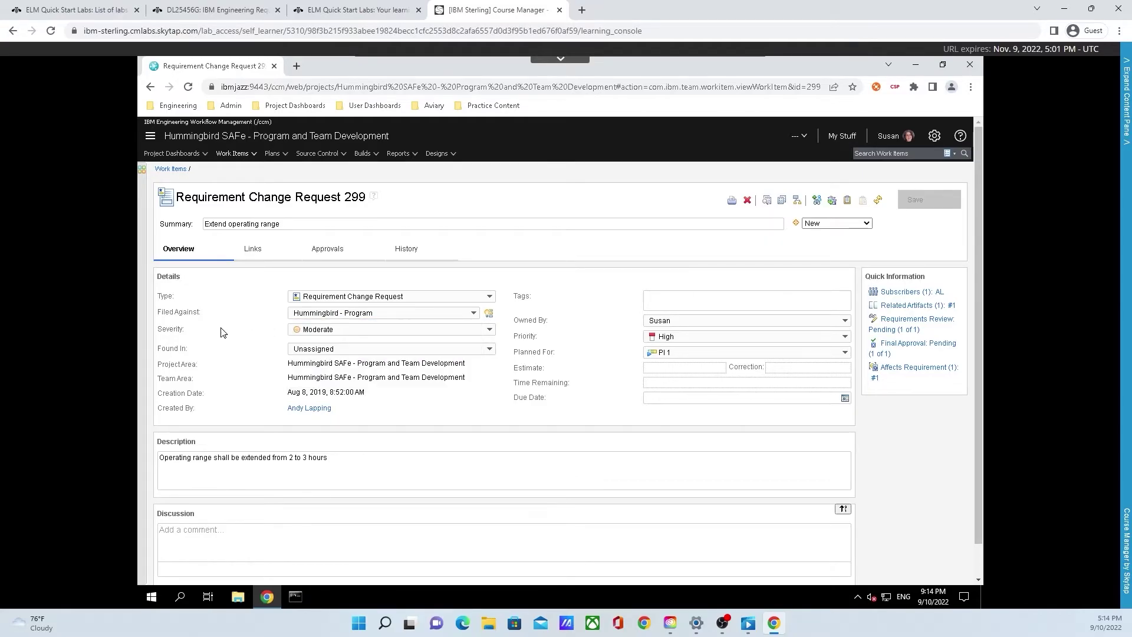
left_click(356, 332)
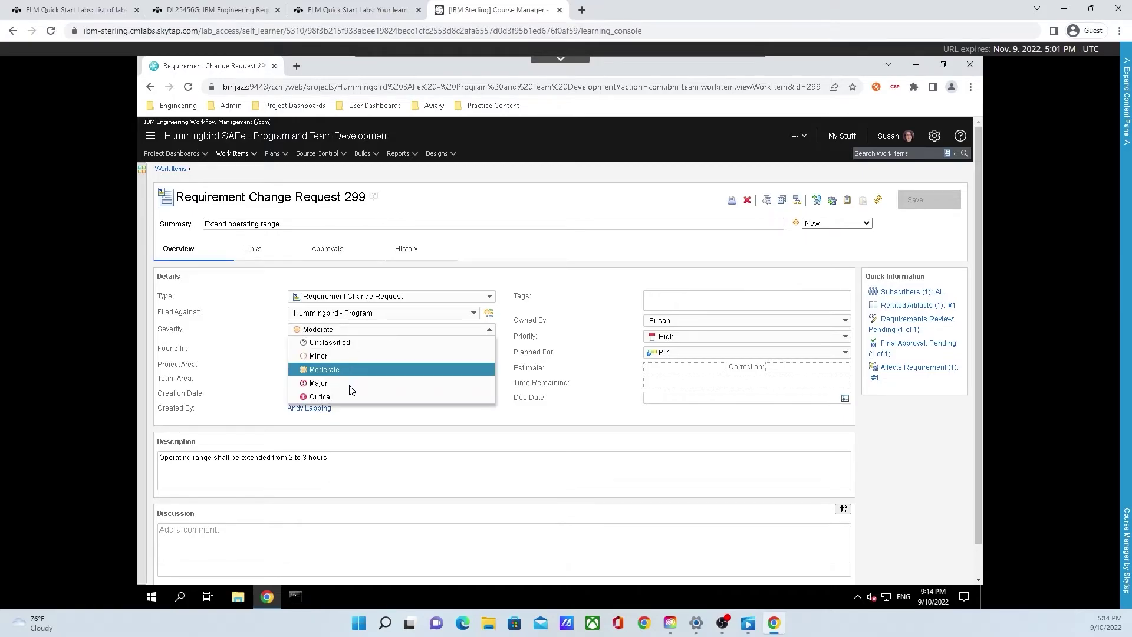
left_click(318, 383)
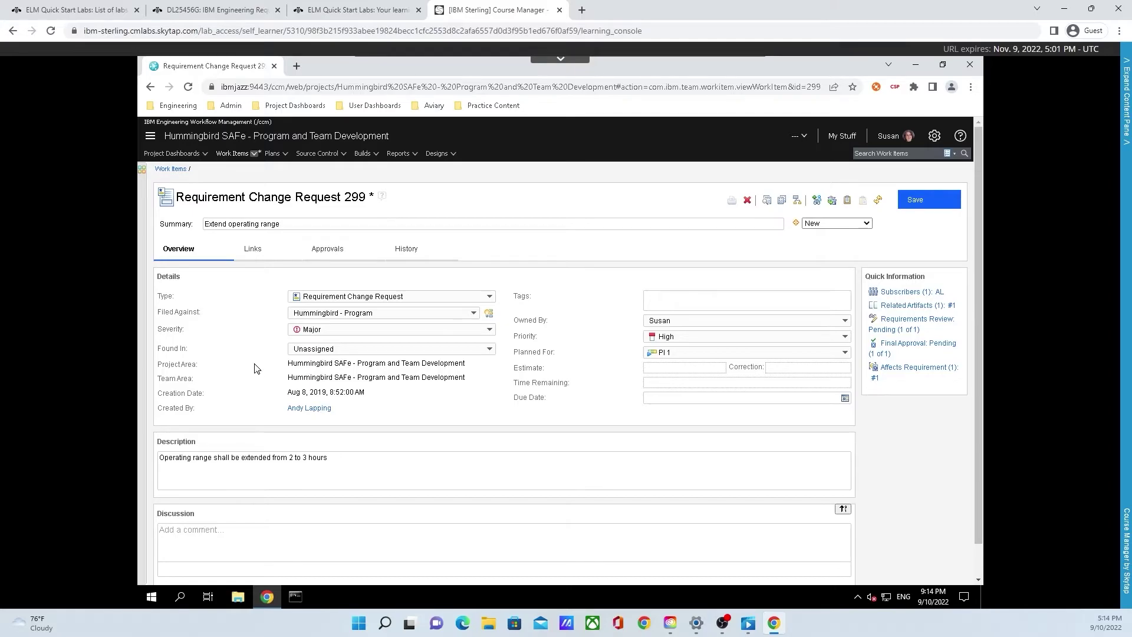
left_click(328, 348)
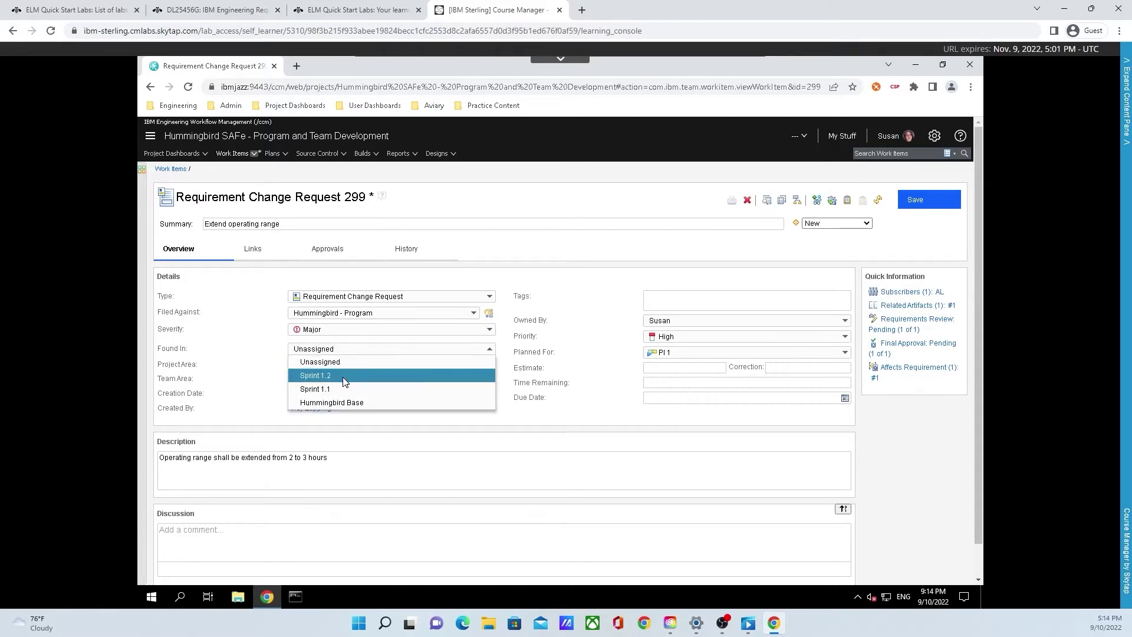
left_click(254, 368)
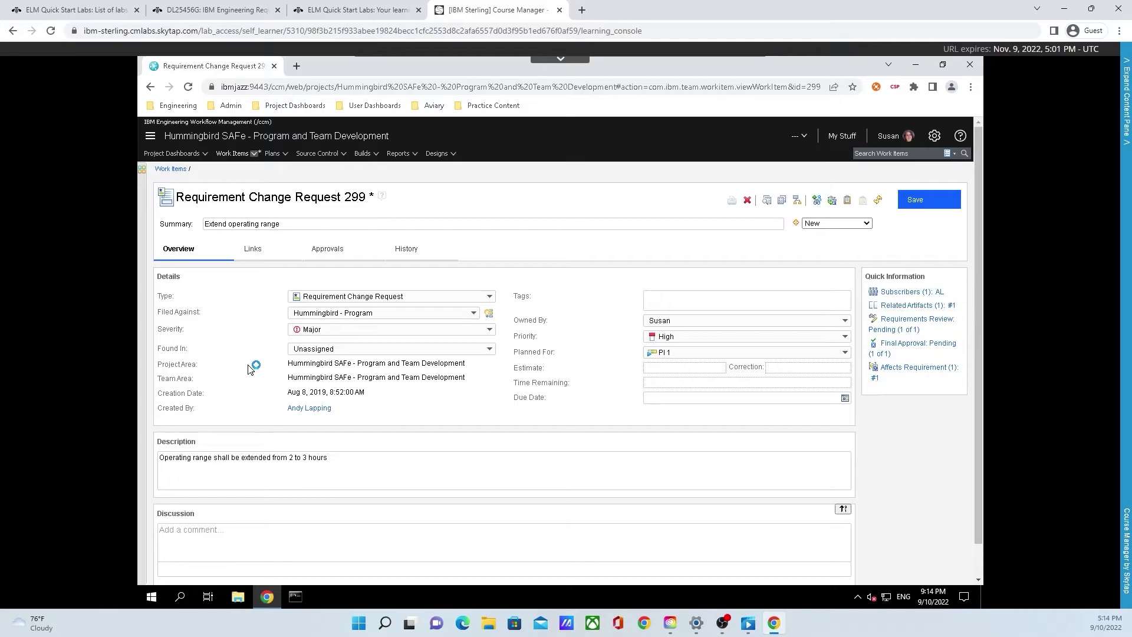
left_click(678, 300)
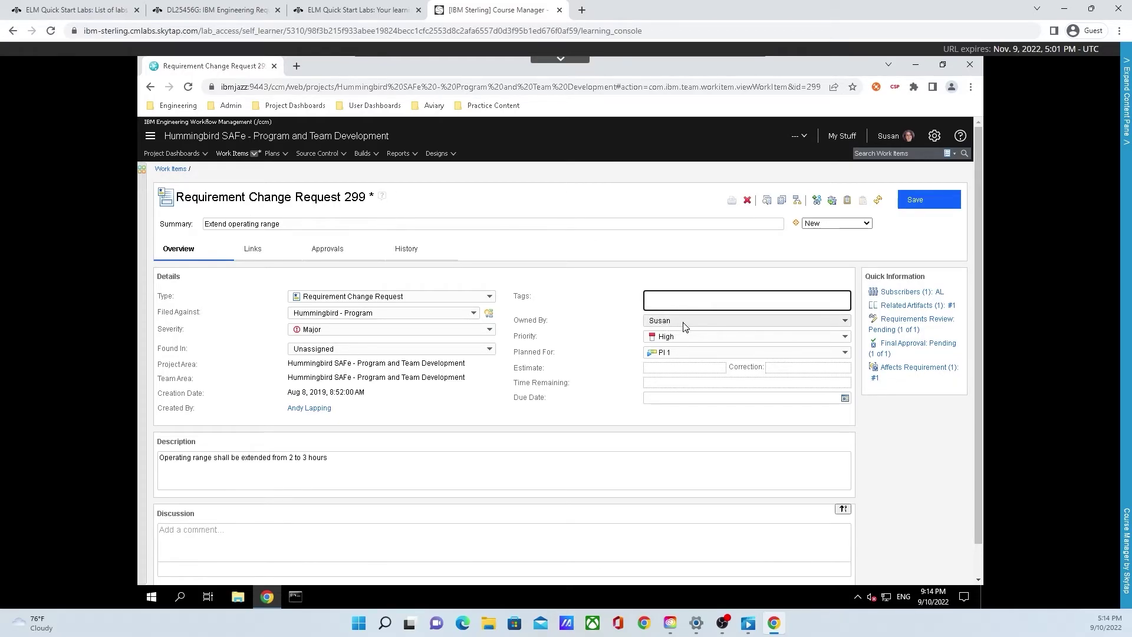
left_click(685, 324)
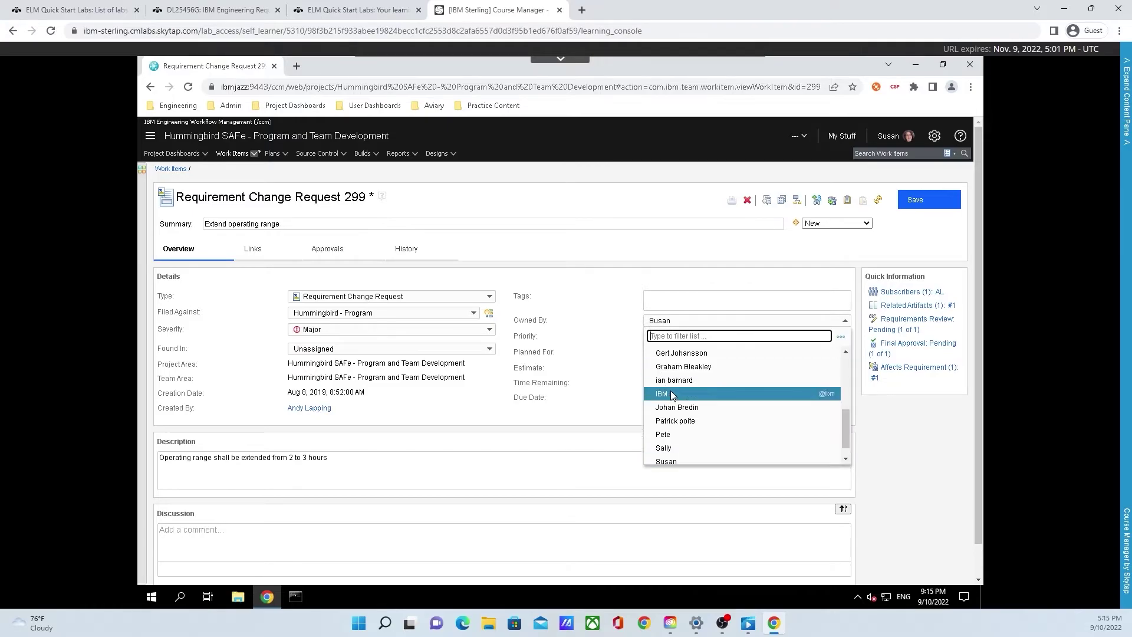
left_click(593, 366)
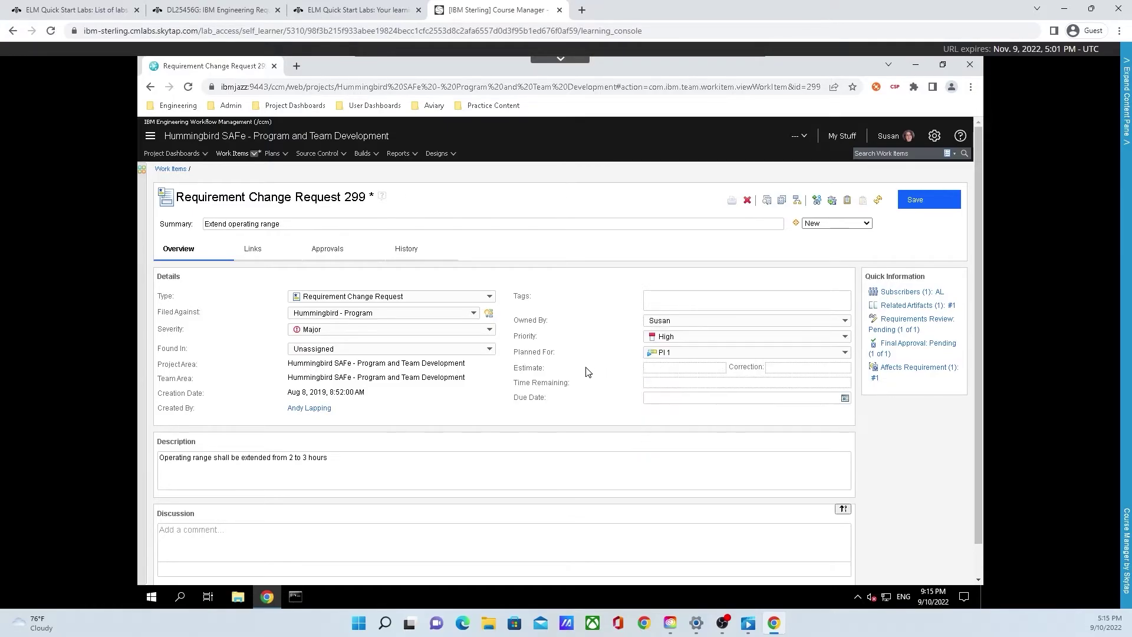
left_click(676, 343)
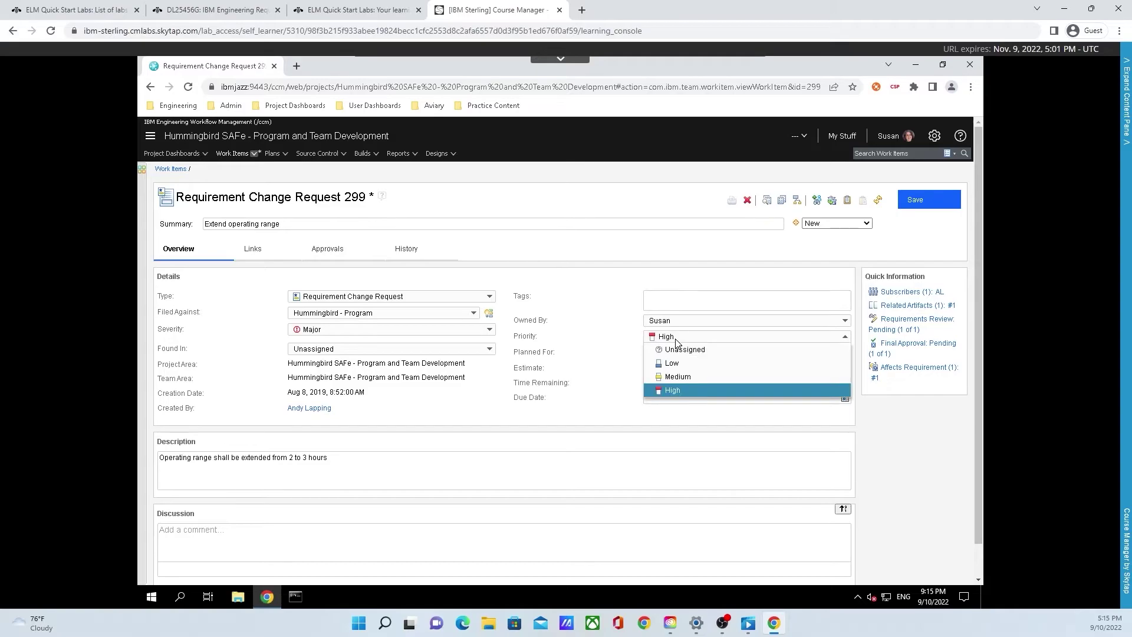
left_click(590, 349)
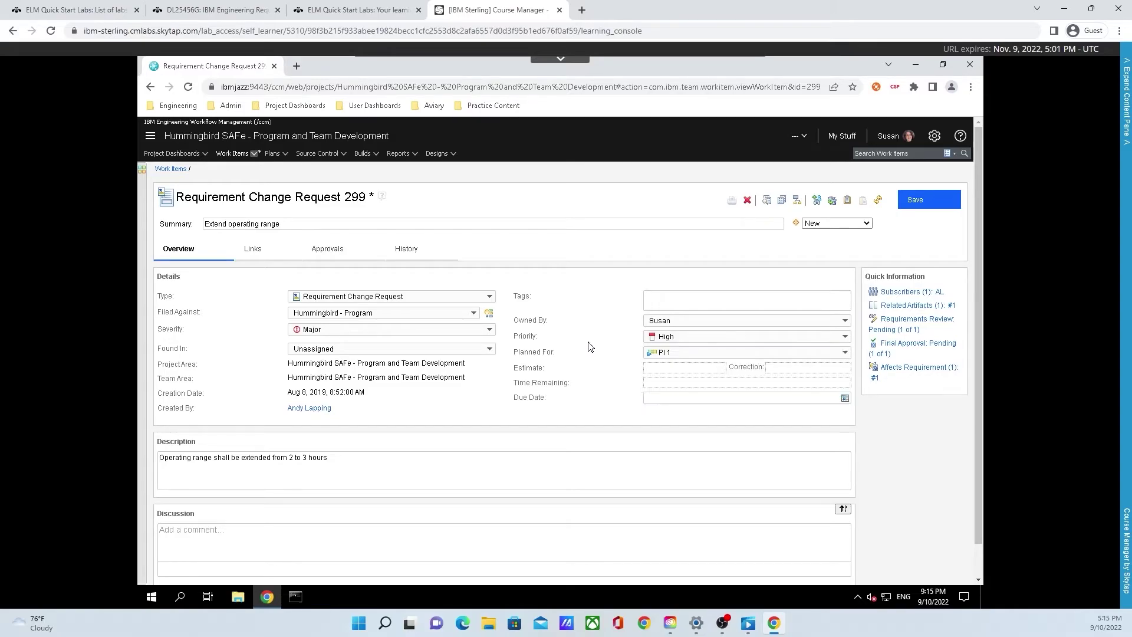
left_click(669, 356)
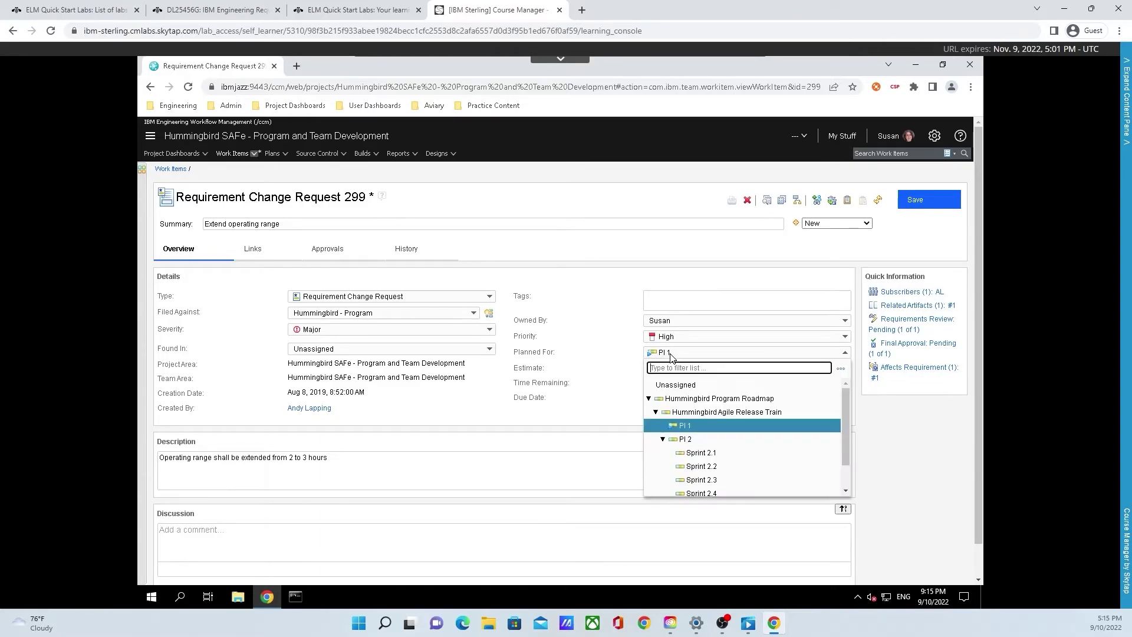
left_click(561, 371)
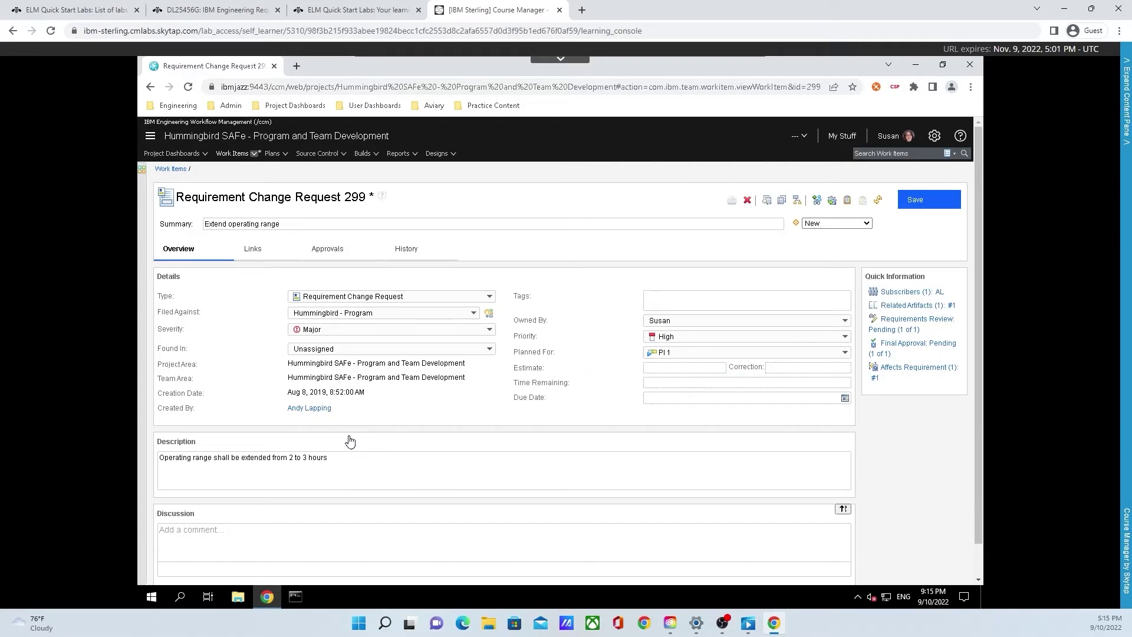
left_click(349, 458)
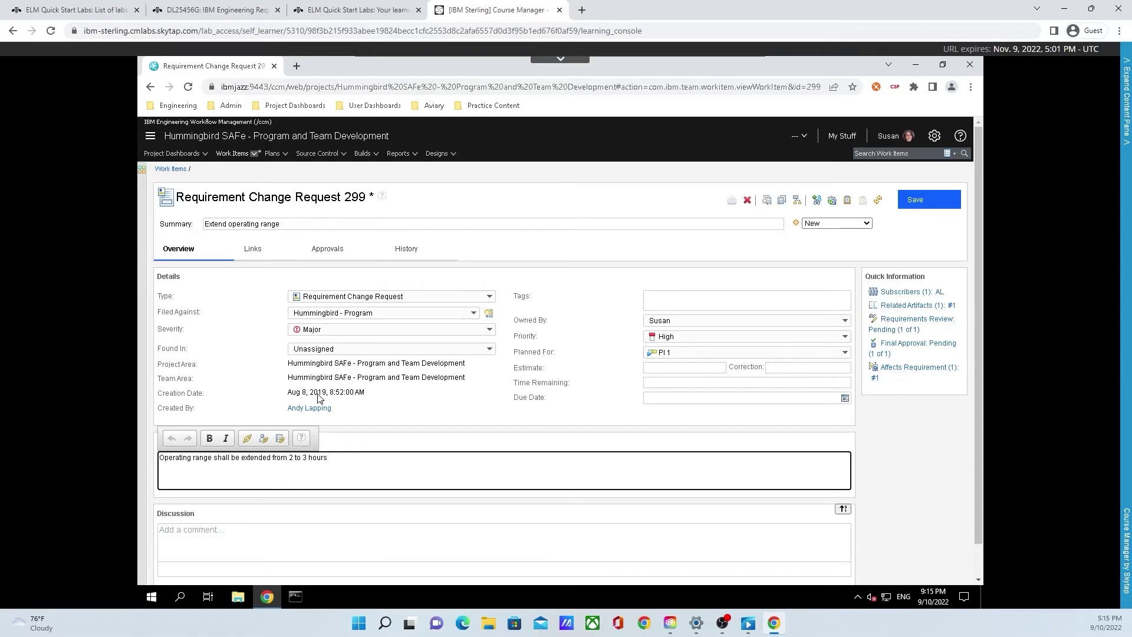
Step: Apply Start Working to request 299, save it, and keep its state at In Progress
left_click(827, 226)
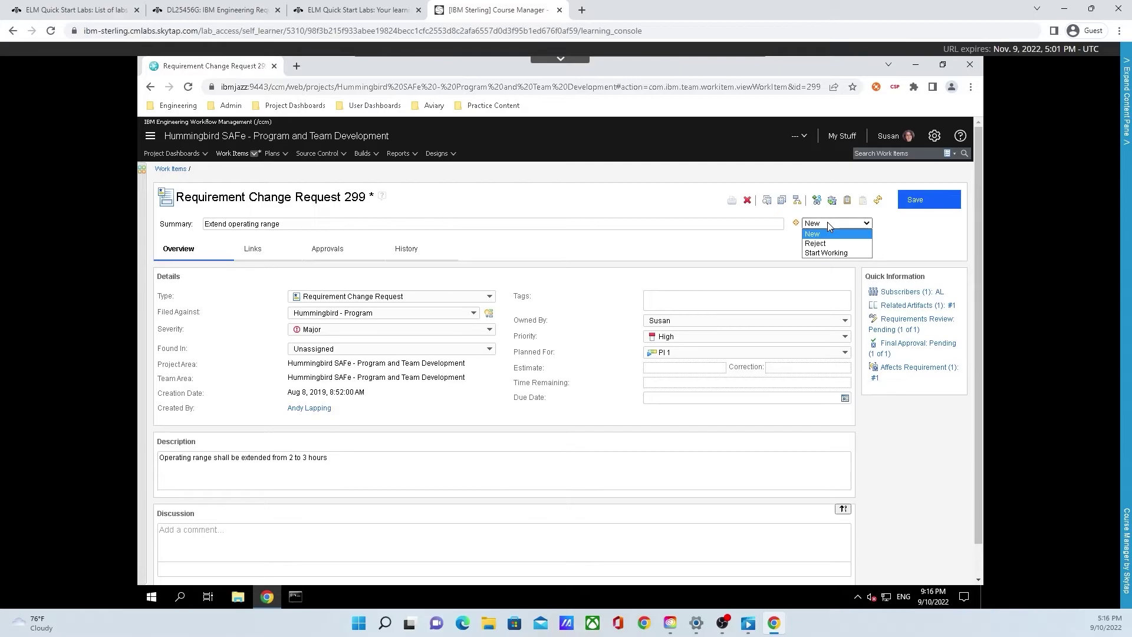
left_click(835, 253)
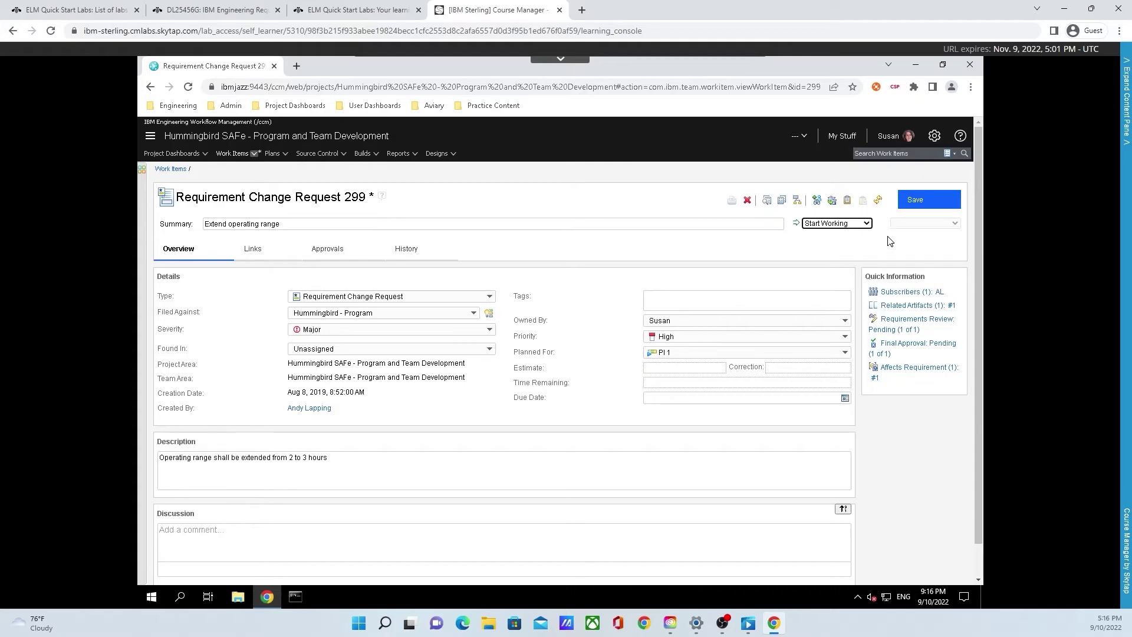
left_click(921, 200)
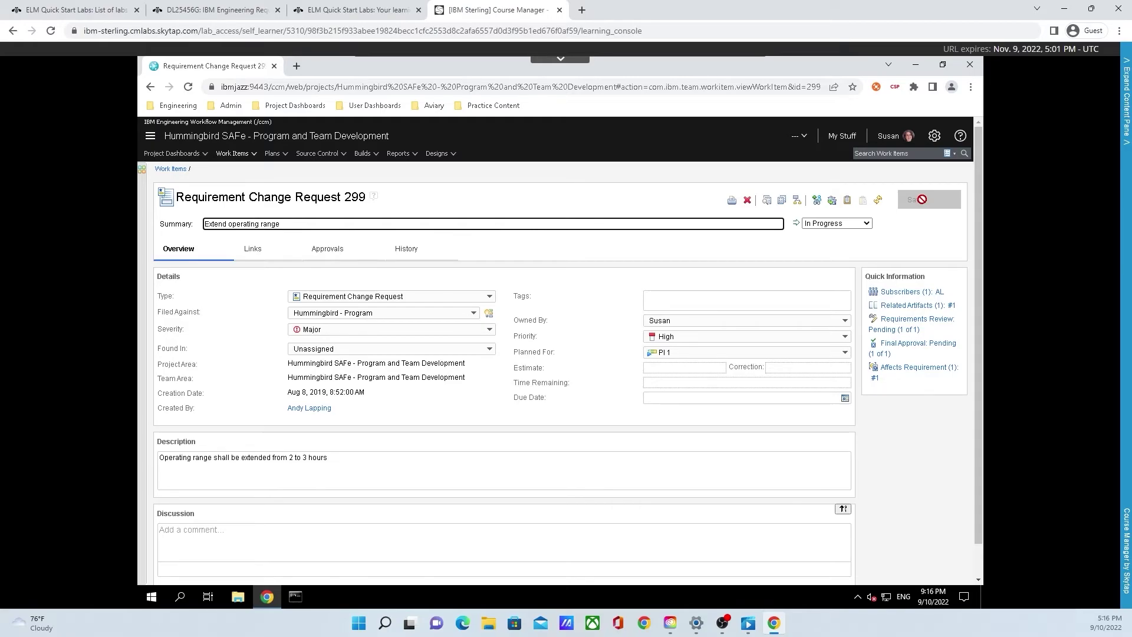
left_click(817, 226)
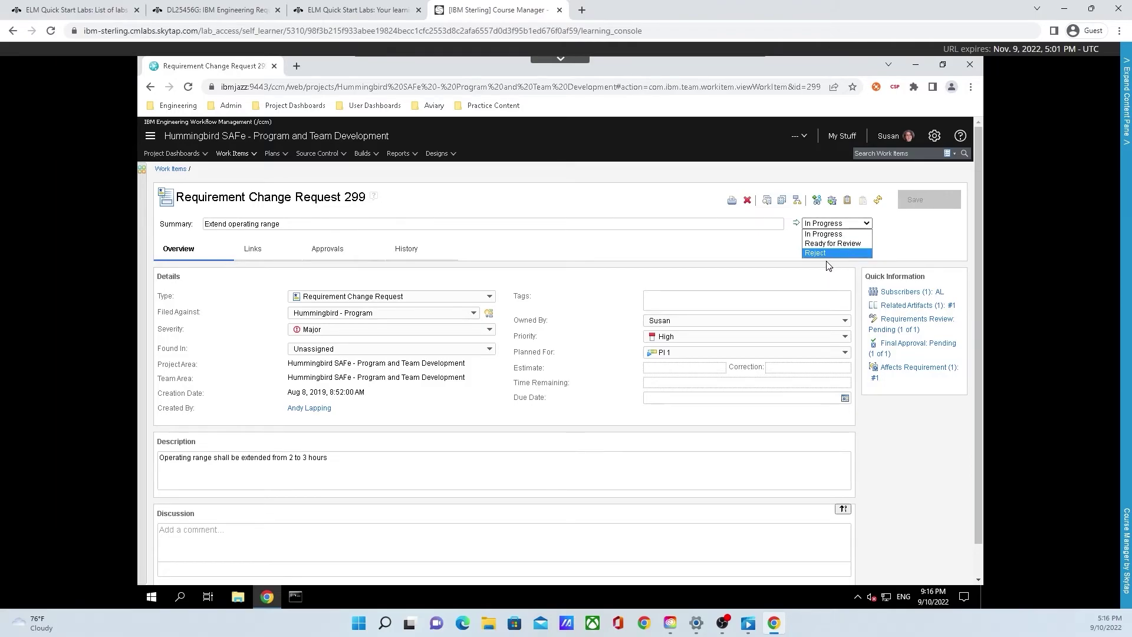
left_click(895, 232)
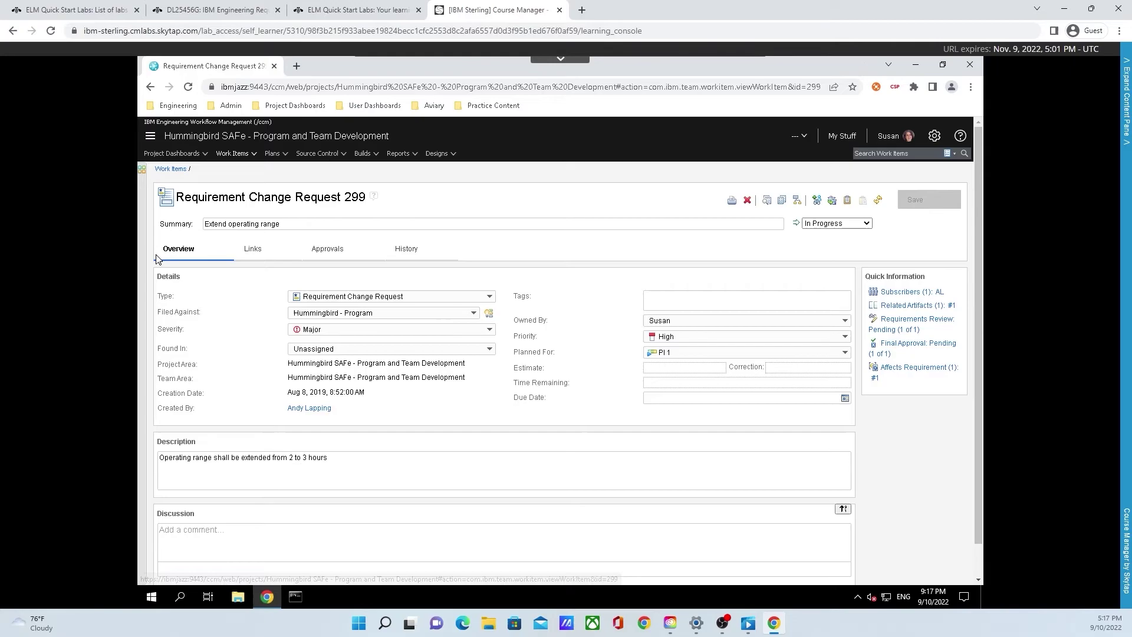
Step: Show request 299's Links tab and preview requirement 4088 under Affects Requirement
left_click(269, 258)
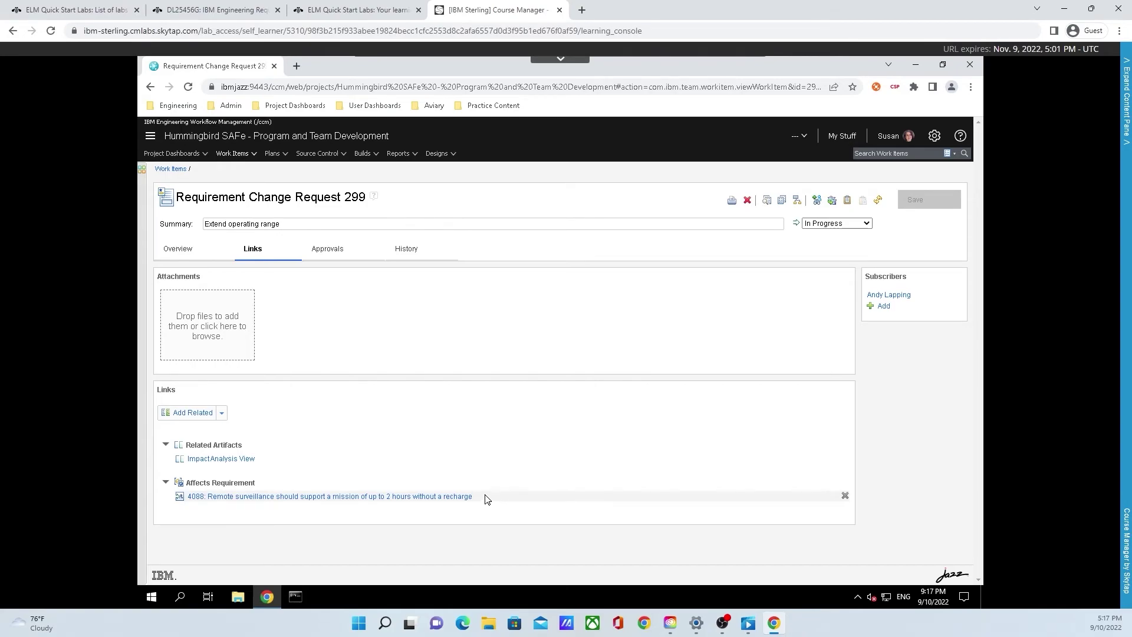
mouse_move(467, 500)
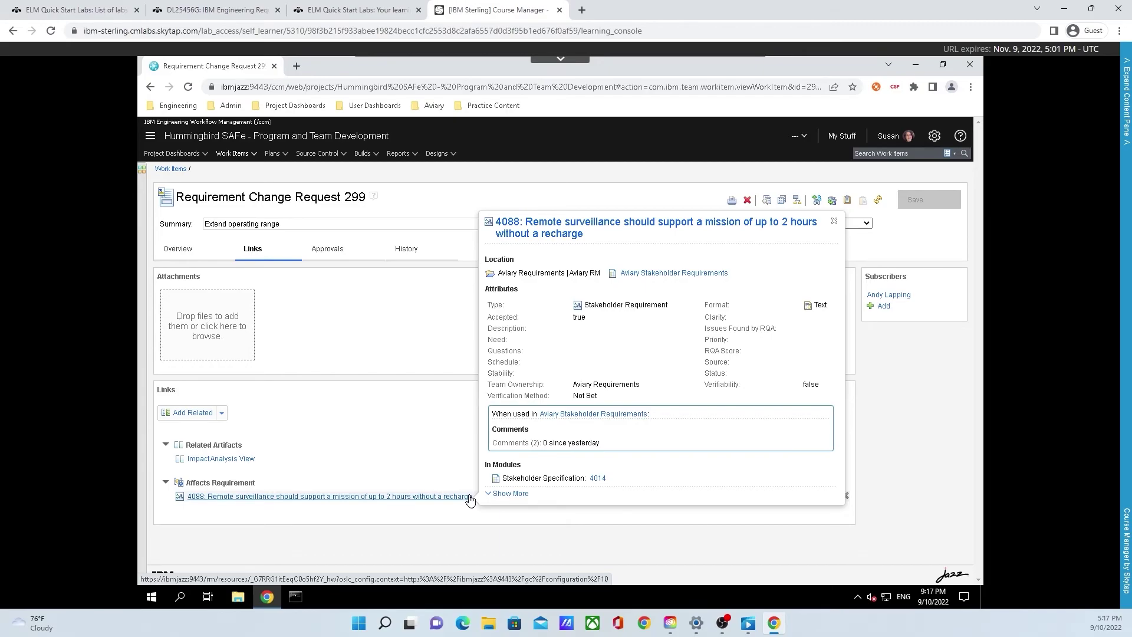
Step: Follow the 4088 link to open the requirement in DOORS Next
left_click(464, 497)
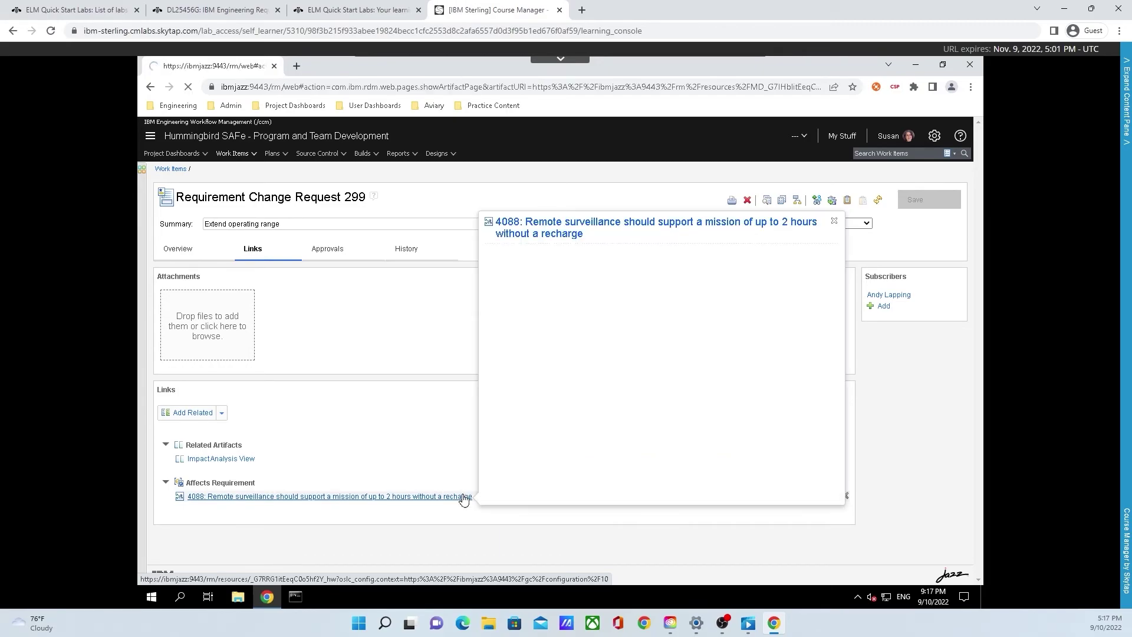